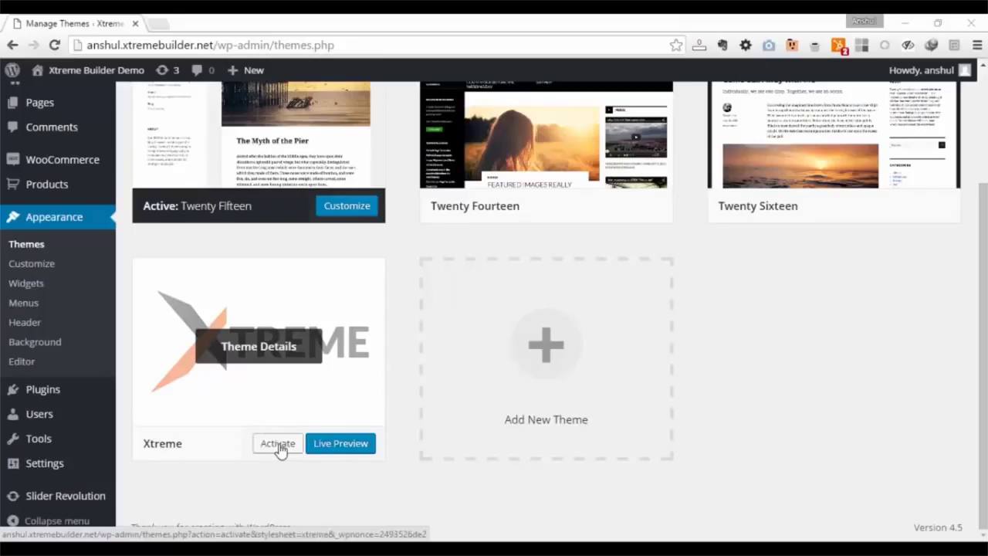
# Activate the Xtreme theme and review its Header, Footer and Sidebar option sections
pyautogui.click(278, 448)
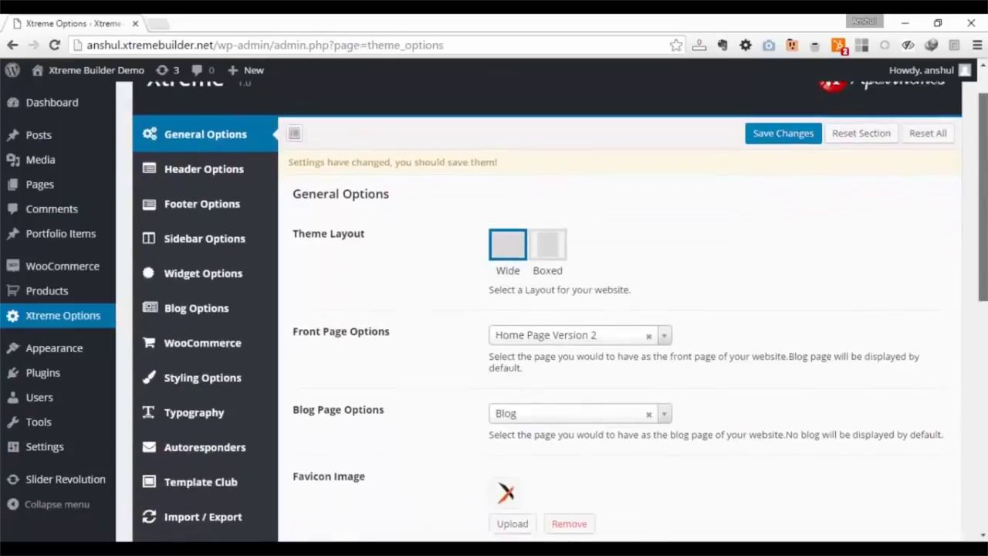
pyautogui.click(241, 170)
pyautogui.click(229, 204)
pyautogui.click(215, 241)
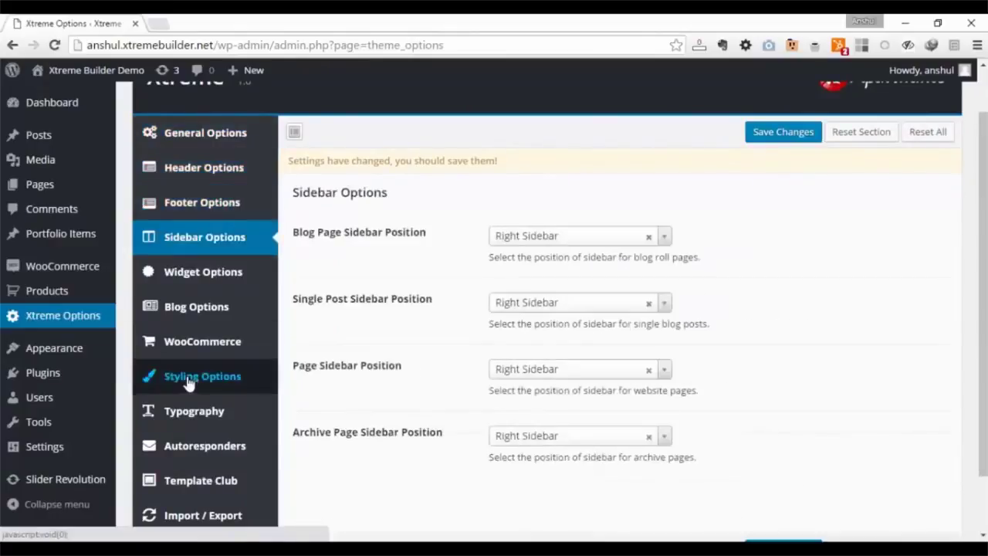
# Review the Styling and Typography options, then view the Template Club's pre-built templates
pyautogui.click(188, 382)
pyautogui.click(193, 412)
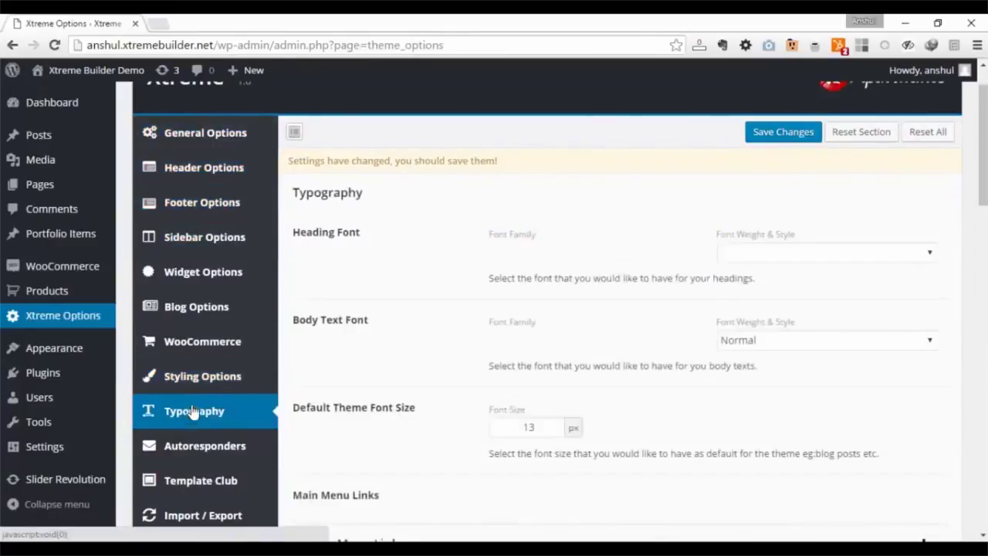
pyautogui.scroll(-2, 232, 398)
pyautogui.click(217, 335)
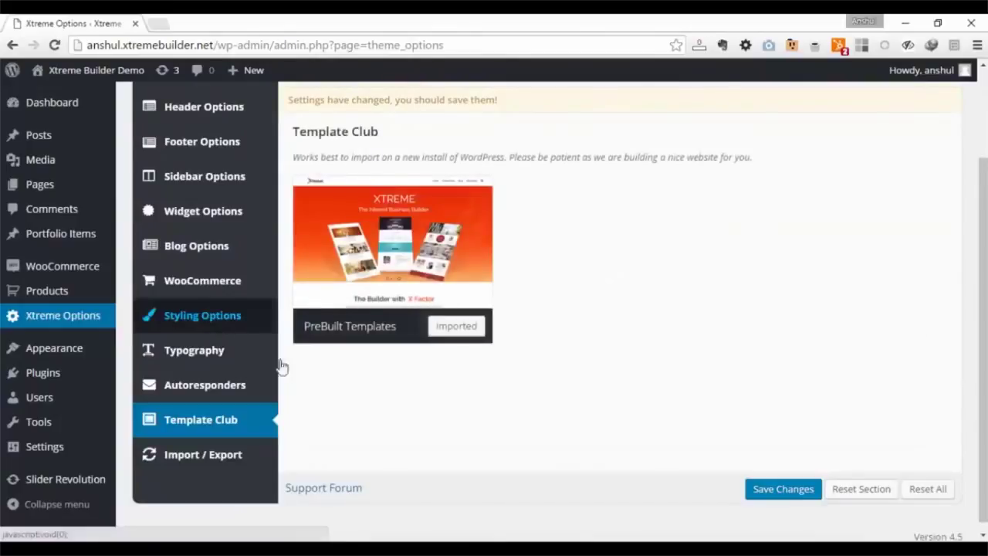
pyautogui.moveTo(351, 320)
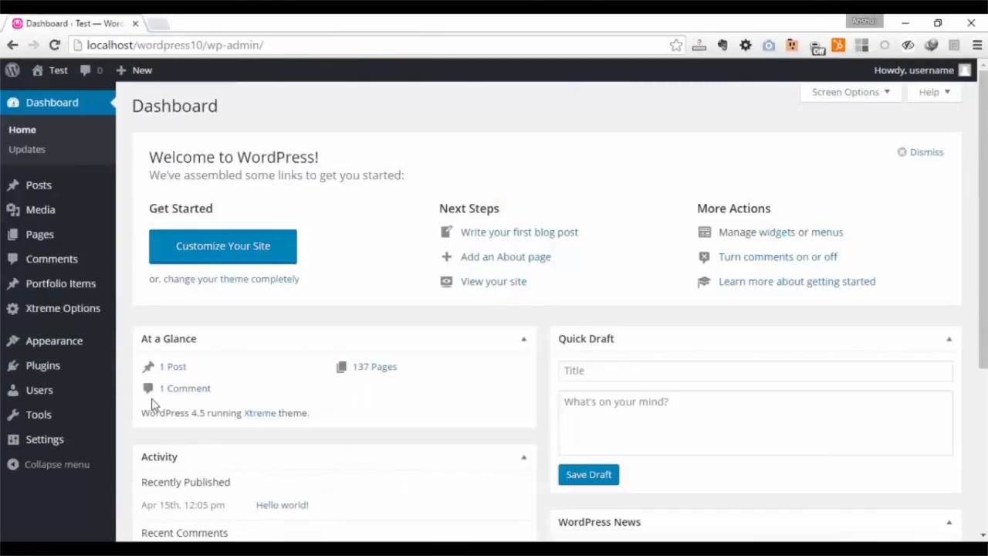
# Create a new page titled 'Title' and switch it to the Xtreme Builder
pyautogui.moveTo(69, 228)
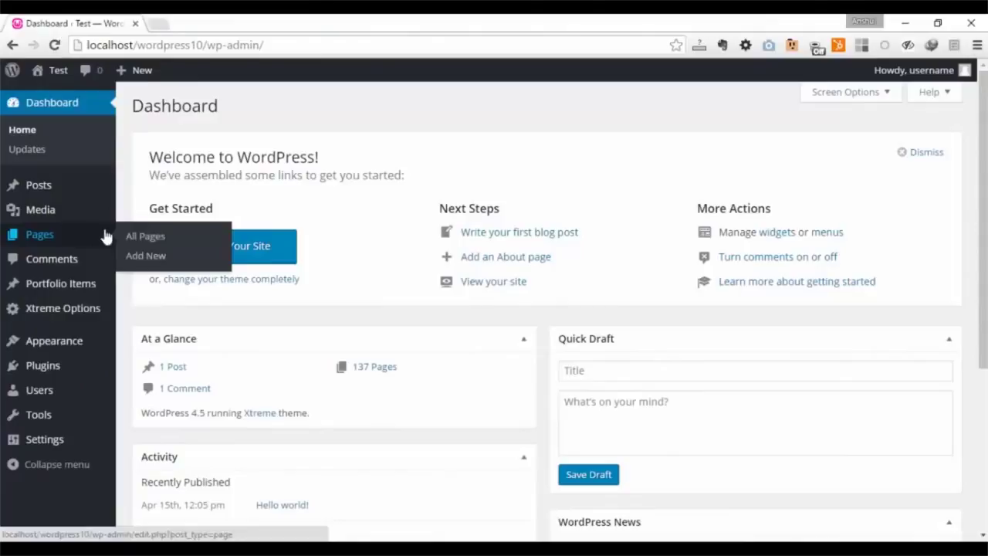
pyautogui.click(132, 256)
pyautogui.write('Ti')
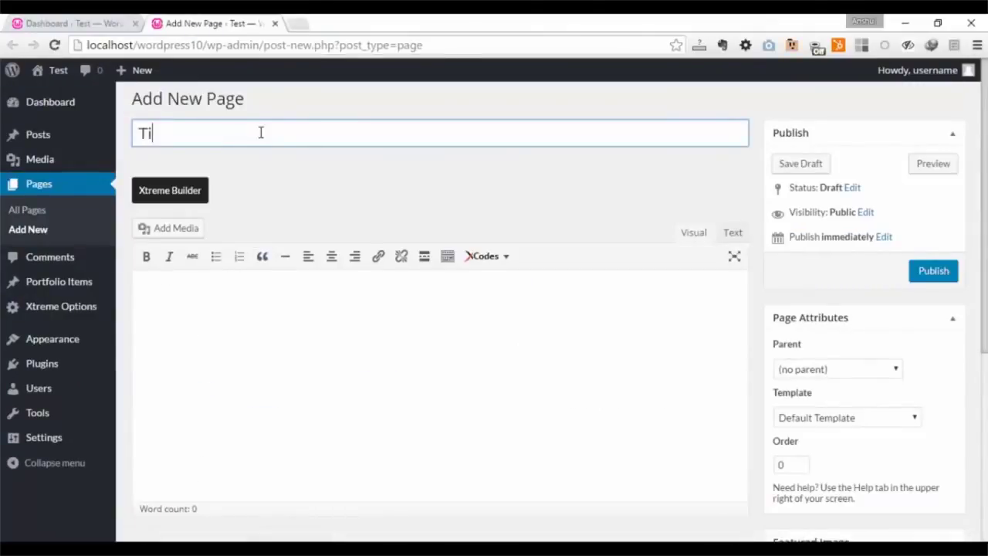
pyautogui.write('tle')
pyautogui.click(148, 198)
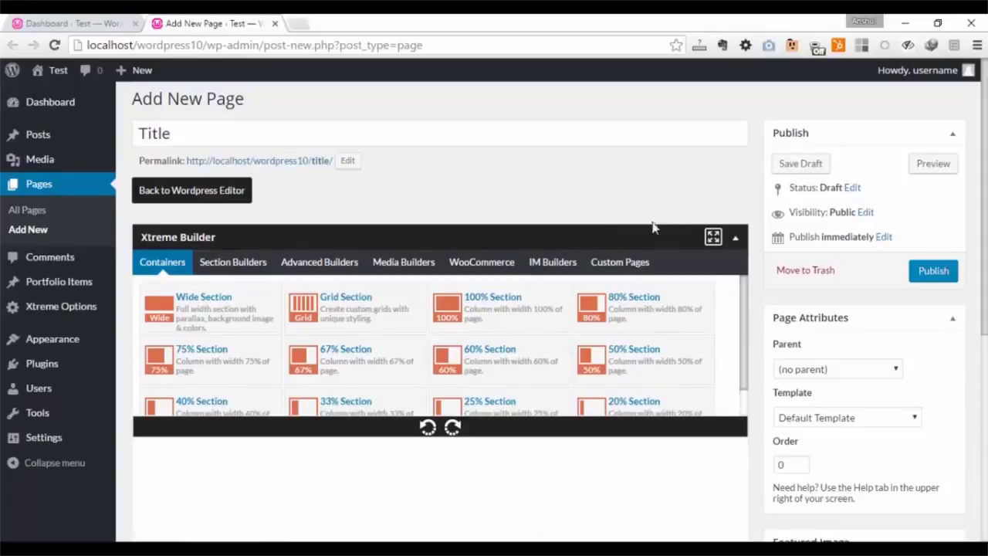
# In full-screen builder, add a 33% section and try widths from 60% down to 25%
pyautogui.click(711, 237)
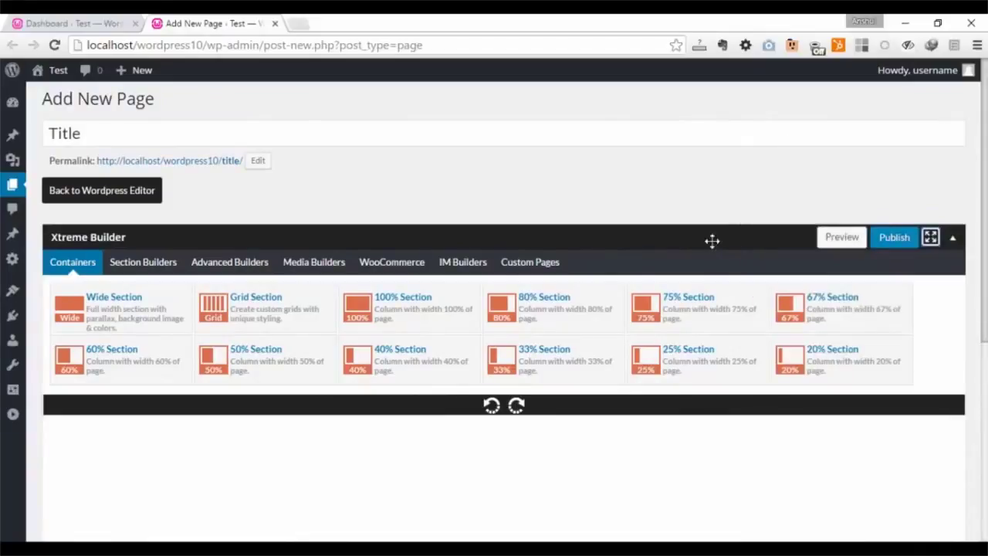
pyautogui.moveTo(566, 362); pyautogui.dragTo(192, 474)
pyautogui.click(100, 417)
pyautogui.click(100, 417)
pyautogui.click(100, 418)
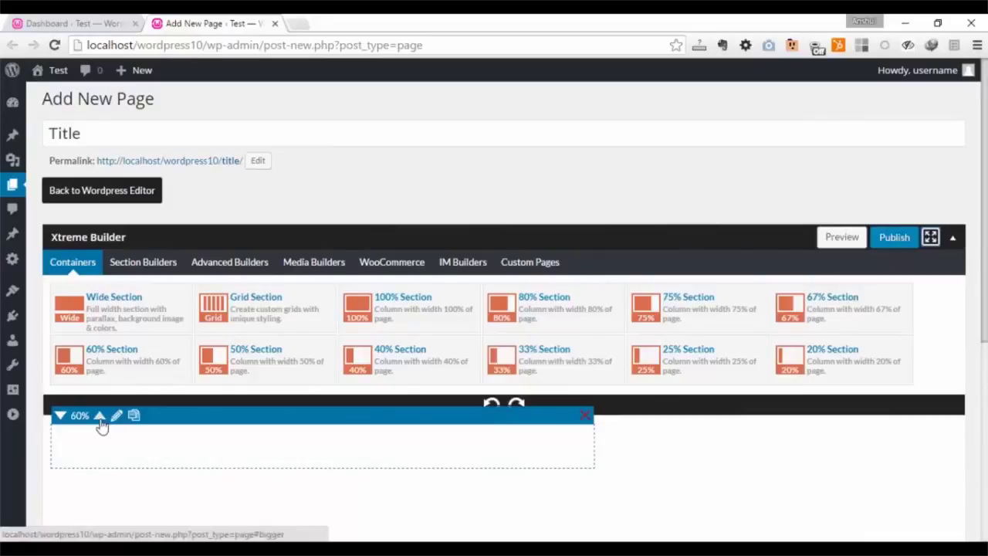
pyautogui.click(59, 416)
pyautogui.click(60, 417)
pyautogui.click(60, 417)
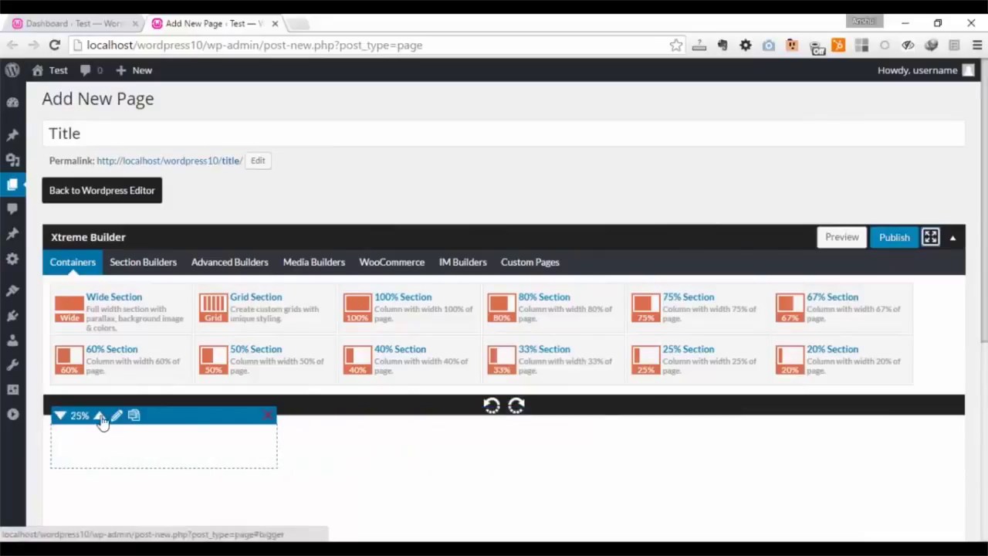
pyautogui.click(117, 415)
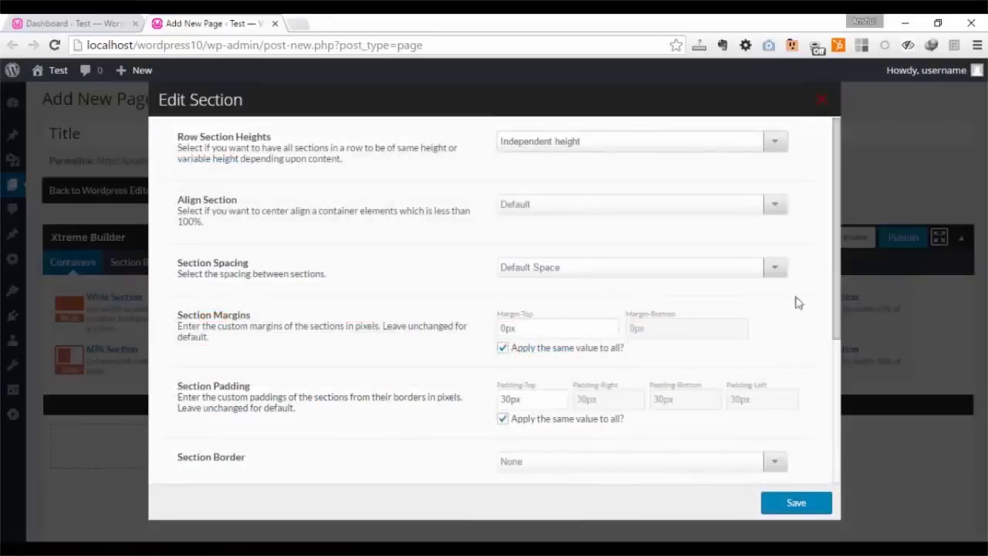
pyautogui.click(839, 247)
# Place a Button, an Accordion and a Lead Capture form into the three containers
pyautogui.moveTo(224, 305); pyautogui.dragTo(177, 463)
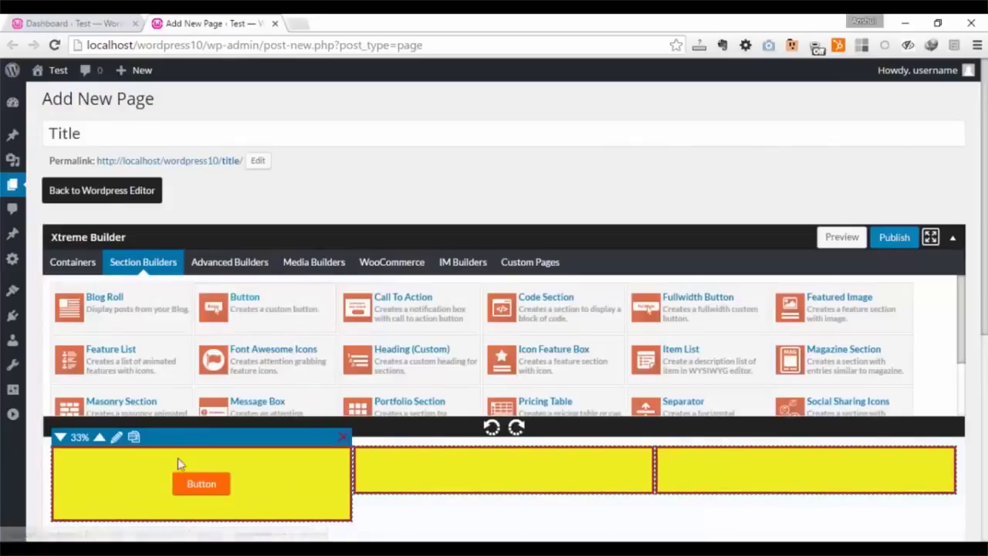
pyautogui.click(239, 263)
pyautogui.moveTo(143, 318); pyautogui.dragTo(479, 448)
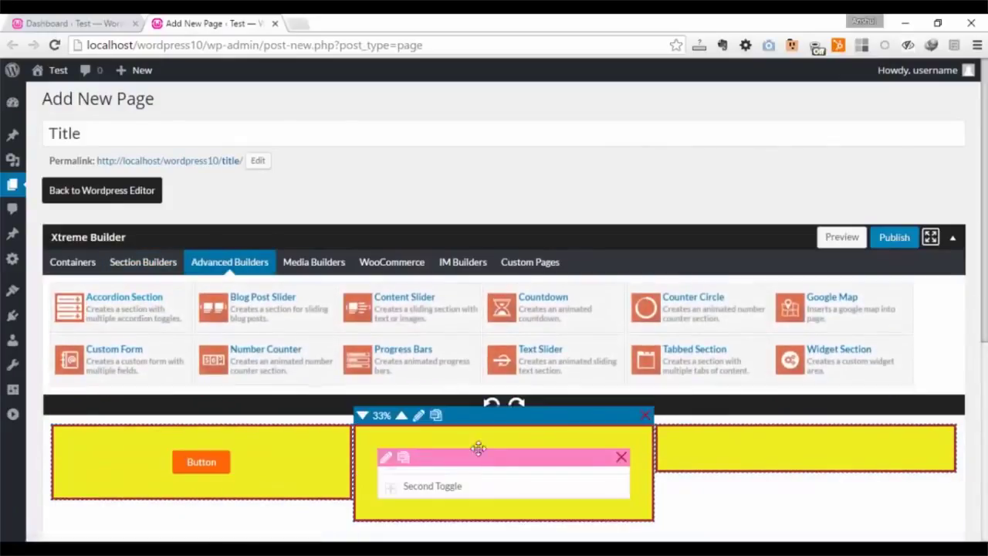
pyautogui.click(454, 264)
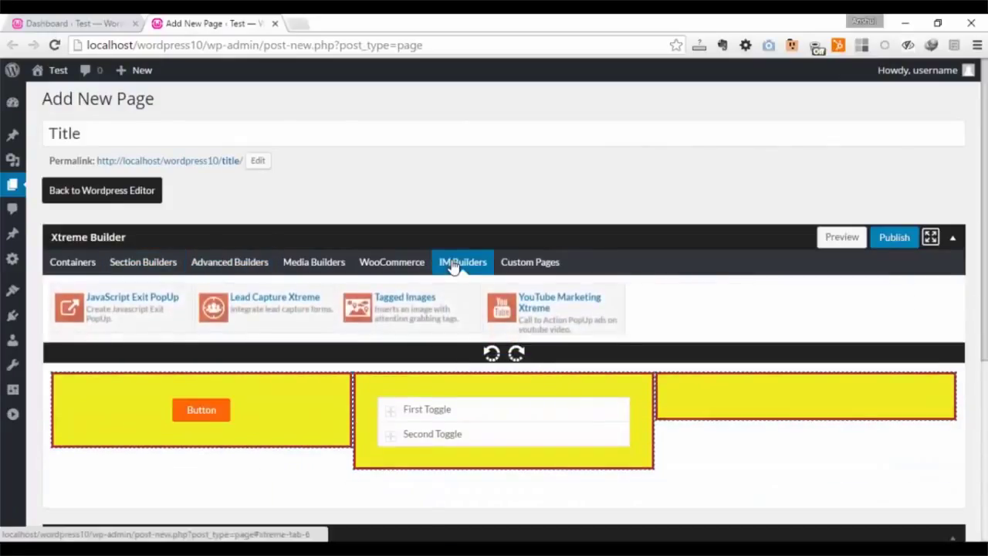
pyautogui.moveTo(244, 300); pyautogui.dragTo(699, 428)
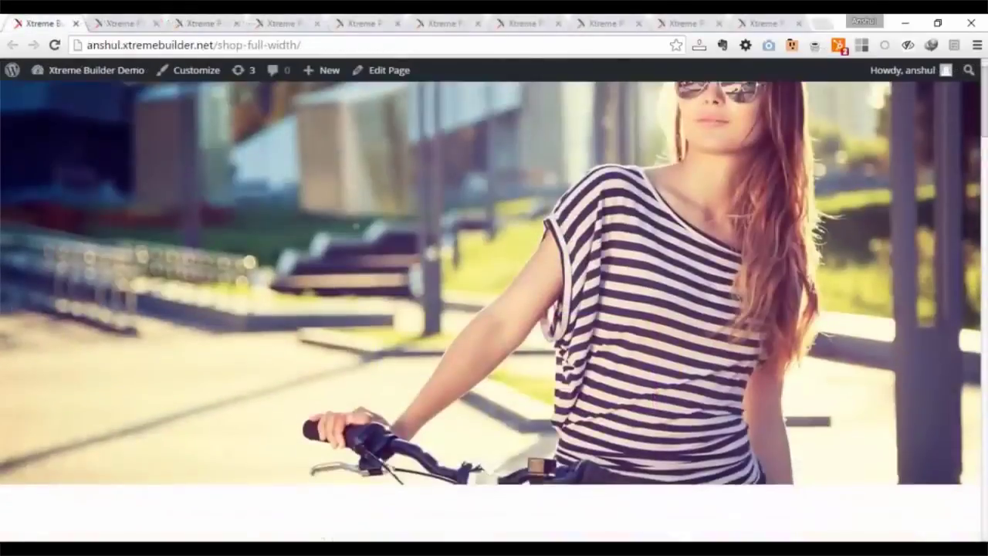
# Browse the shop demo, then preview the first landing page and its guide sign-up popup
pyautogui.scroll(-15, 494, 312)
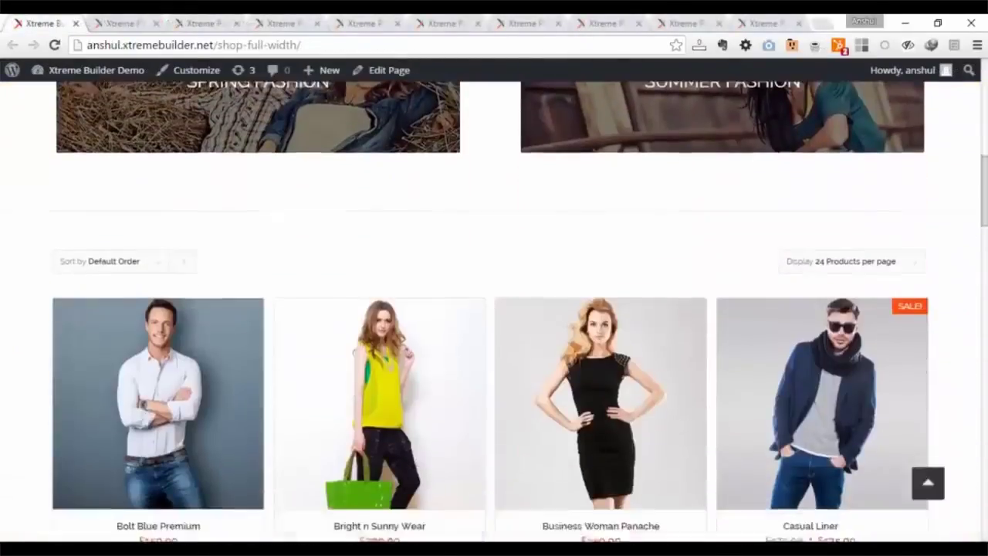
pyautogui.scroll(-15, 494, 312)
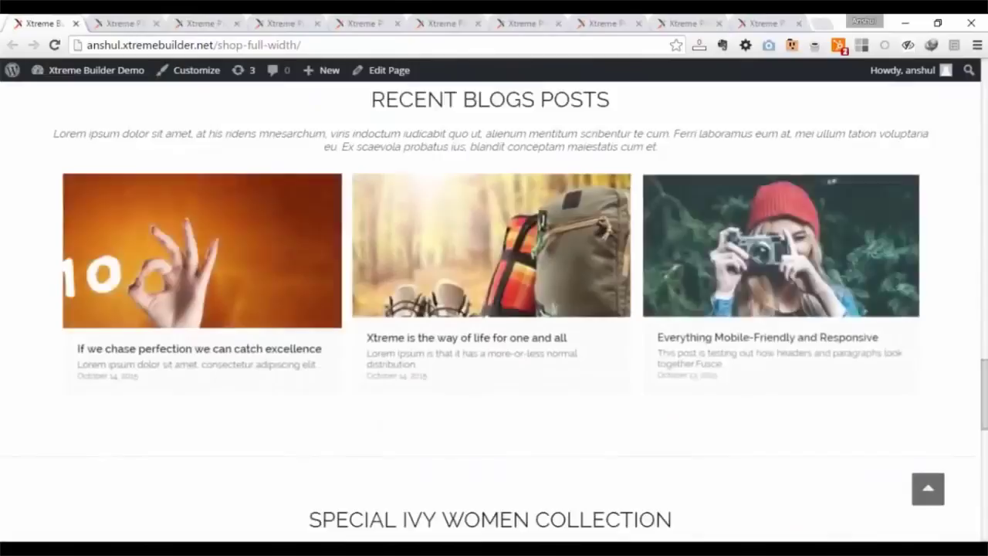
pyautogui.scroll(20, 186, 91)
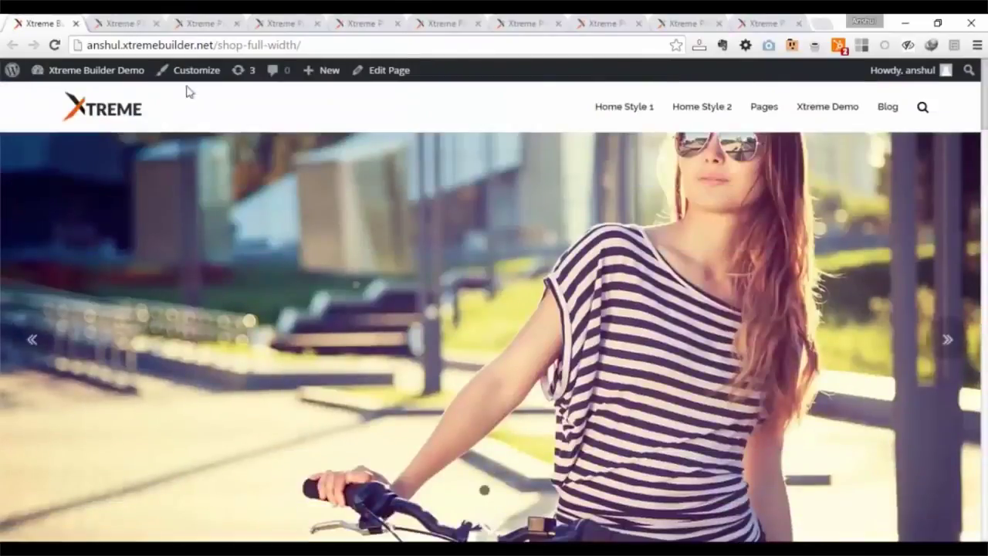
pyautogui.click(444, 23)
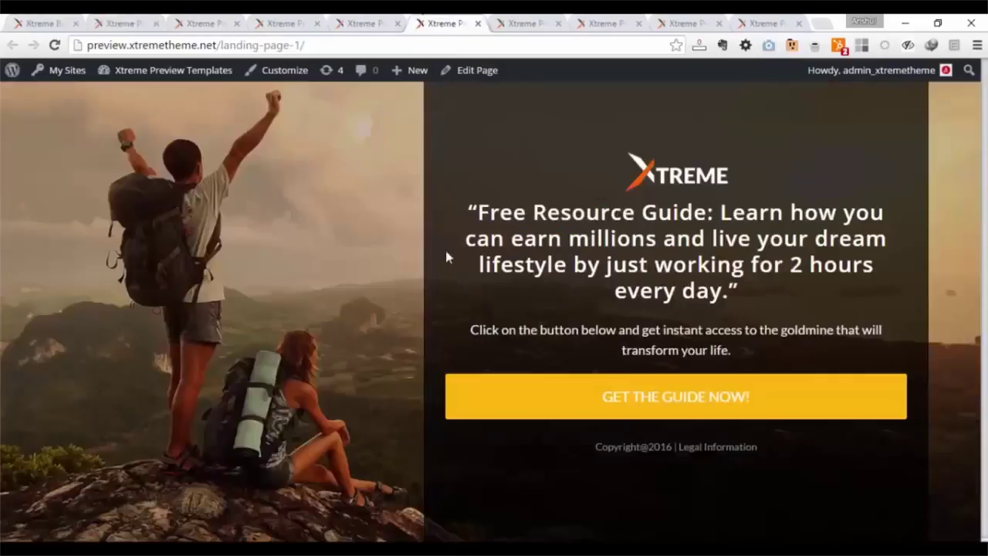
pyautogui.click(608, 394)
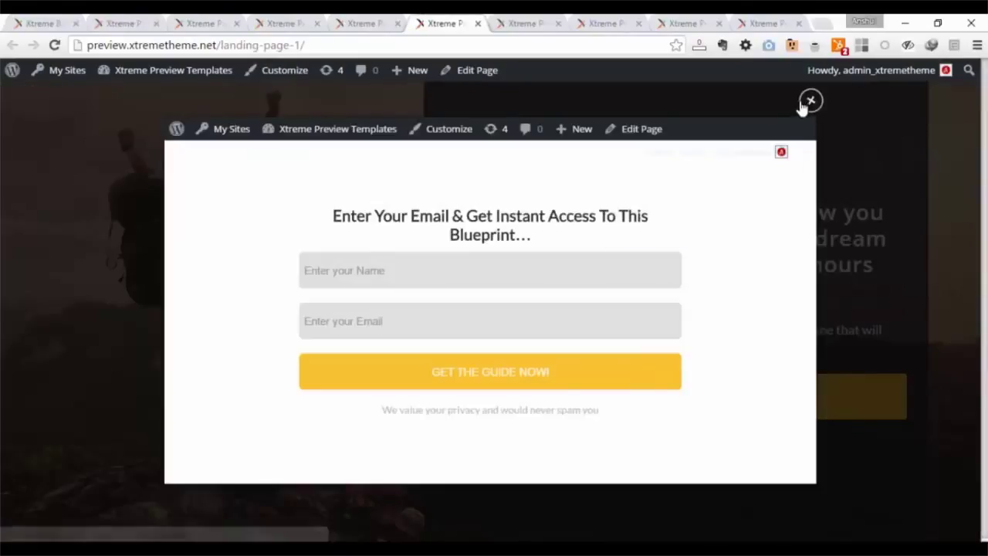
pyautogui.click(519, 25)
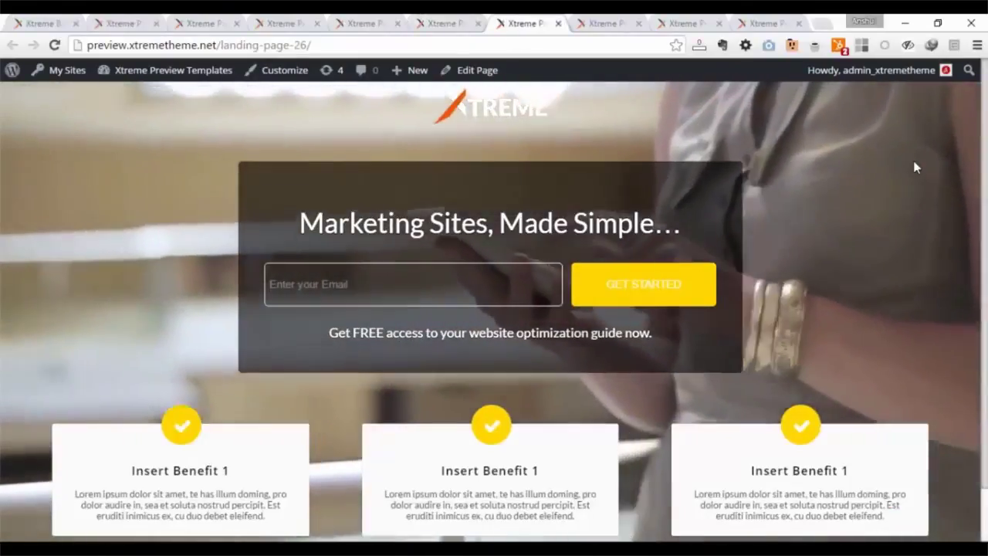
# Preview the thank-you, webinar registration, coming soon and gym template pages
pyautogui.click(609, 23)
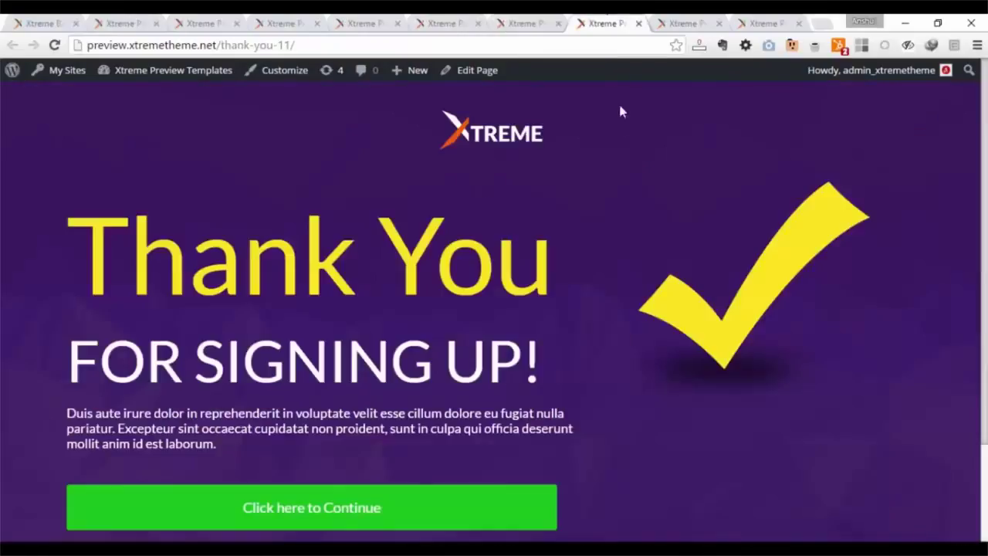
pyautogui.click(680, 23)
pyautogui.scroll(-15, 494, 309)
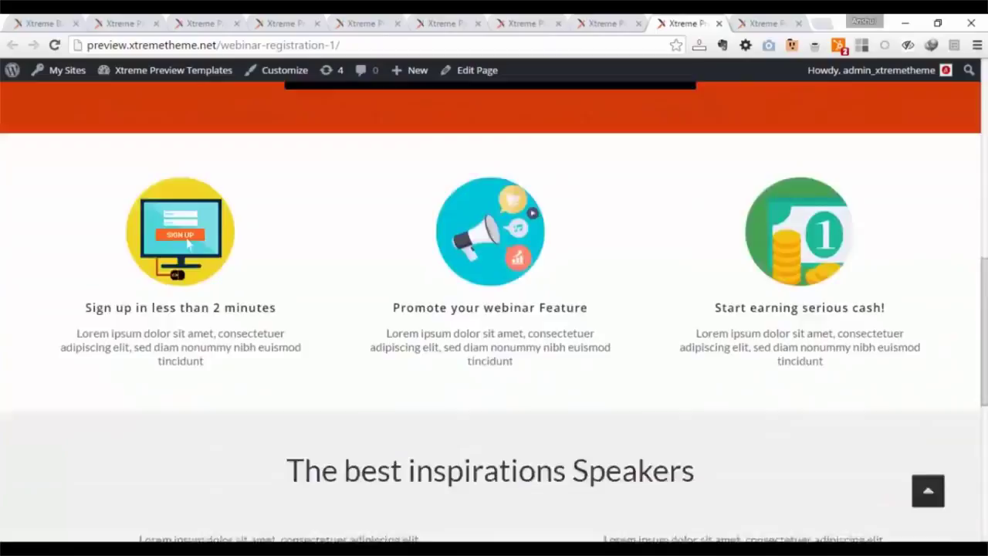
pyautogui.scroll(8, 494, 309)
pyautogui.hotkey('ctrl', '3')
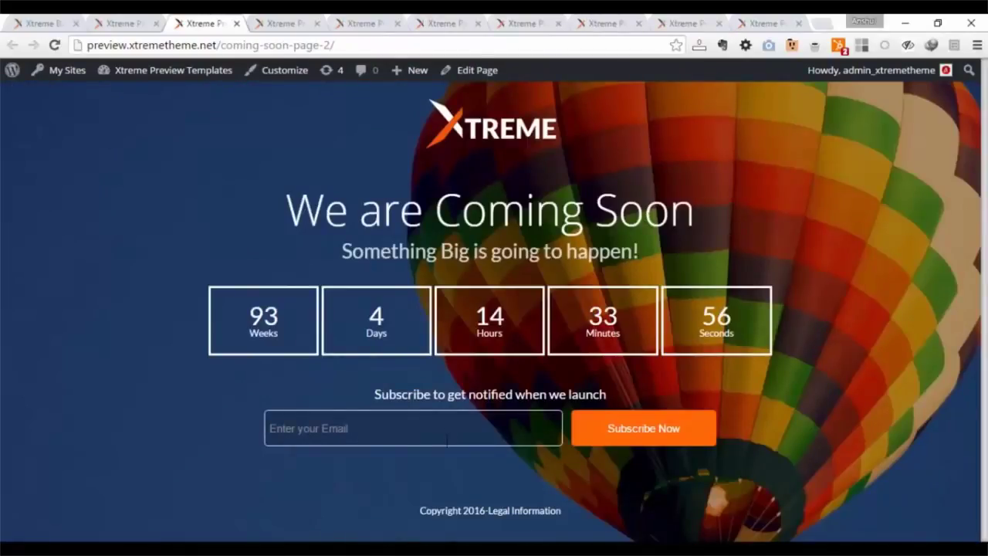
pyautogui.click(285, 27)
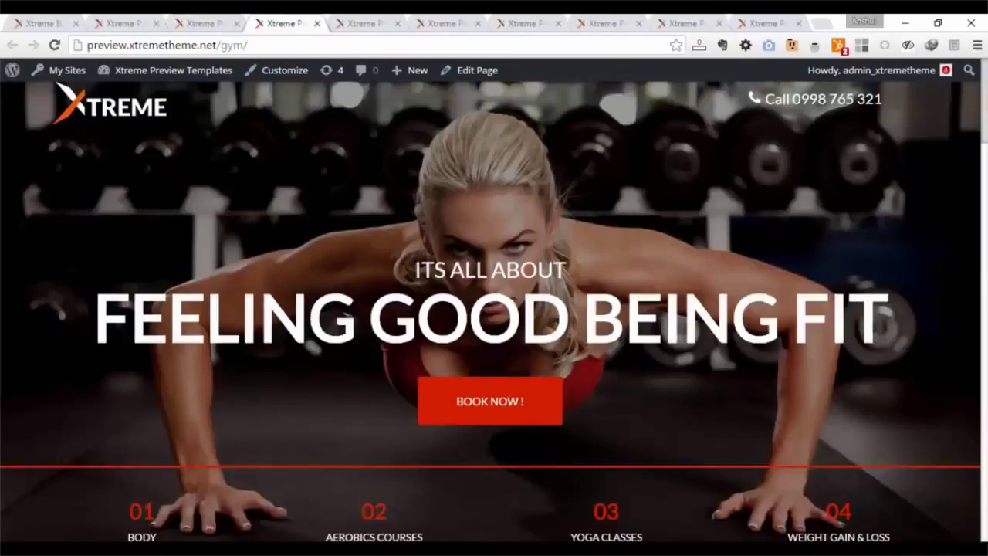
pyautogui.scroll(-1, 494, 309)
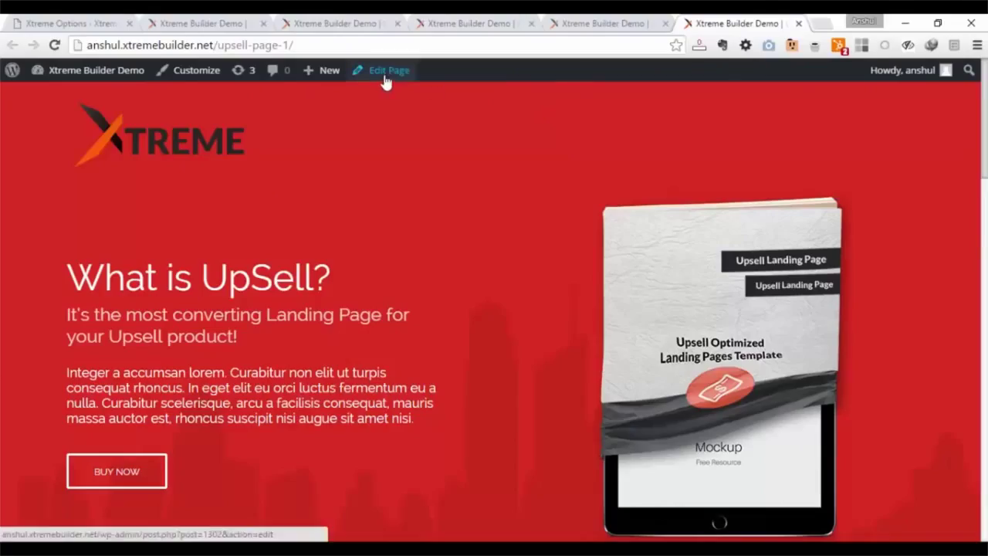
# Change the heading to 'View more Upsell Products & Xtreme' with a custom colour, and save
pyautogui.click(386, 71)
pyautogui.scroll(-8, 494, 309)
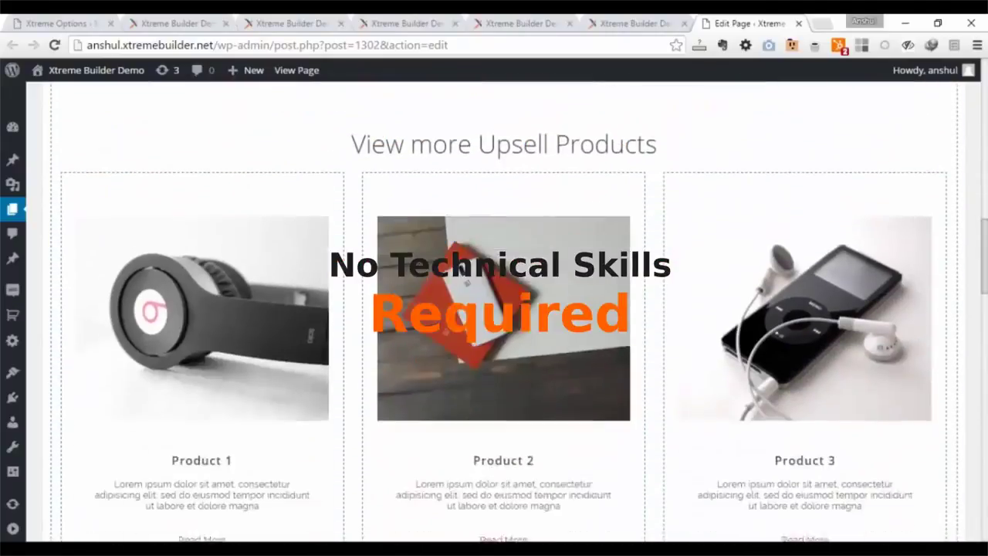
pyautogui.scroll(-3, 494, 309)
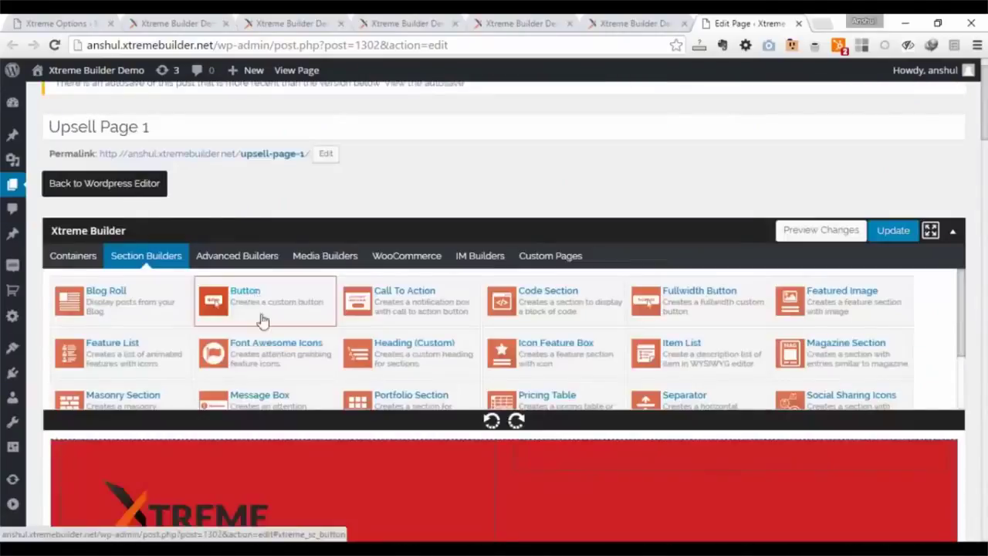
pyautogui.scroll(-1, 255, 309)
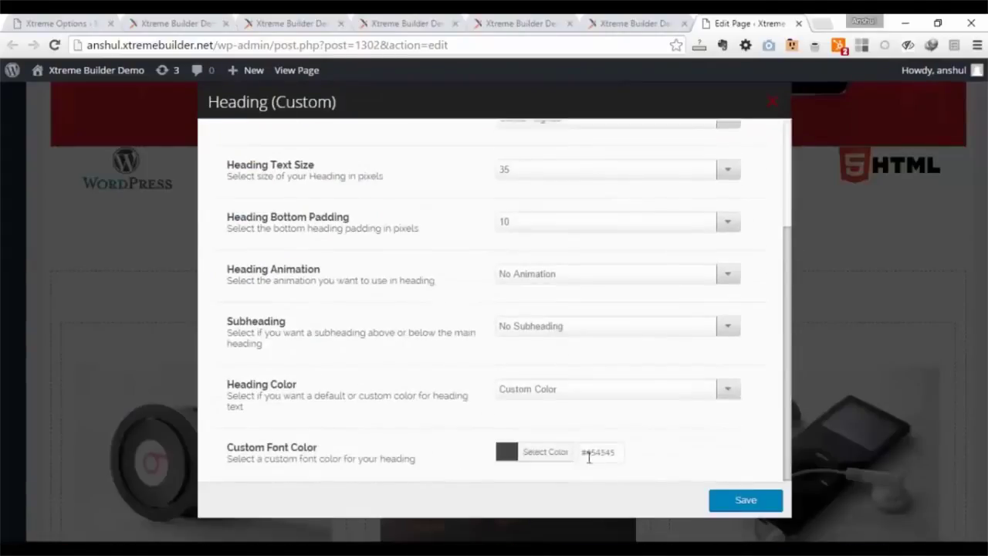
pyautogui.click(545, 452)
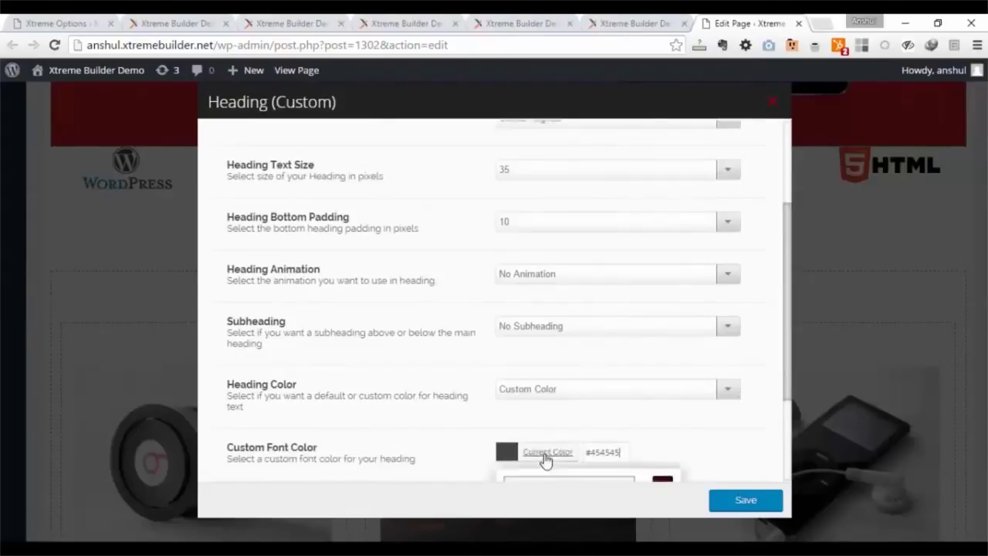
pyautogui.scroll(-2, 545, 459)
pyautogui.click(746, 500)
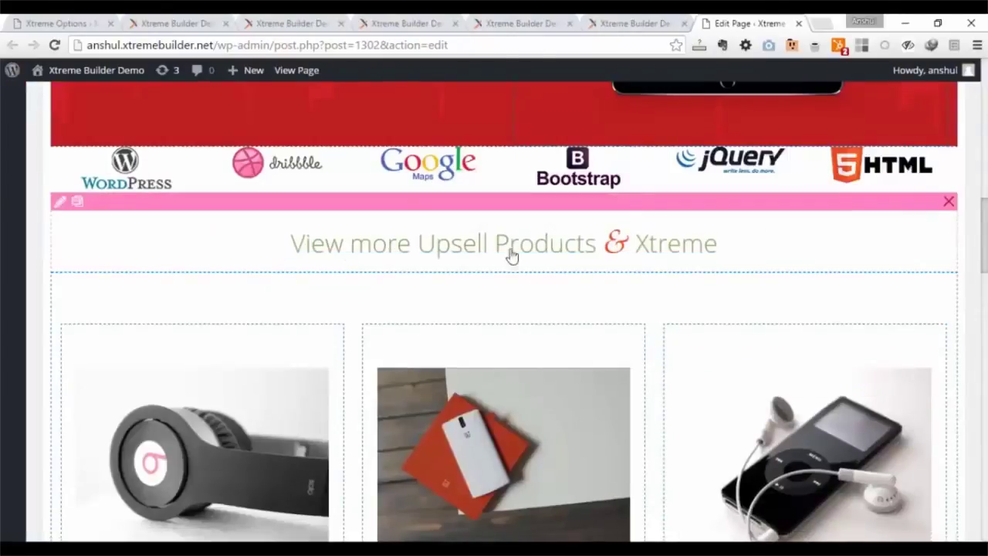